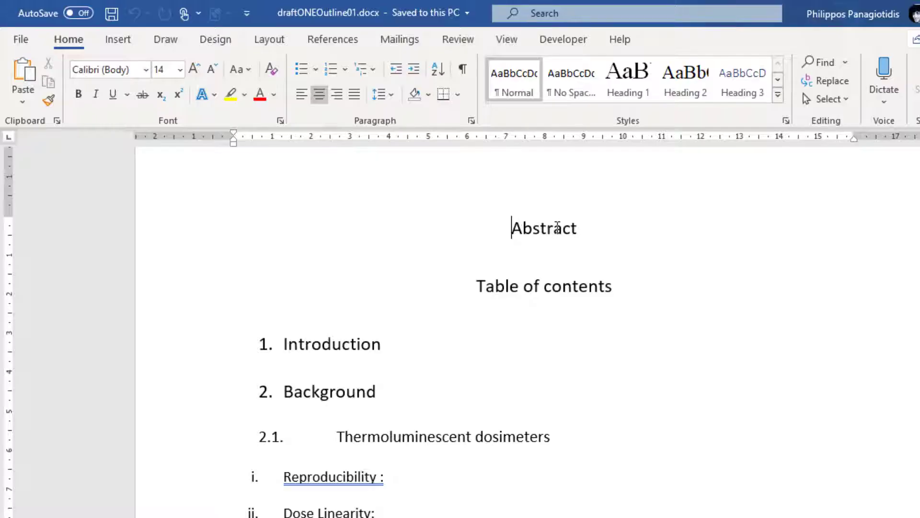
# Step: Switch draftONEOutline01.docx to Outline view from the View tab
pyautogui.click(519, 230)
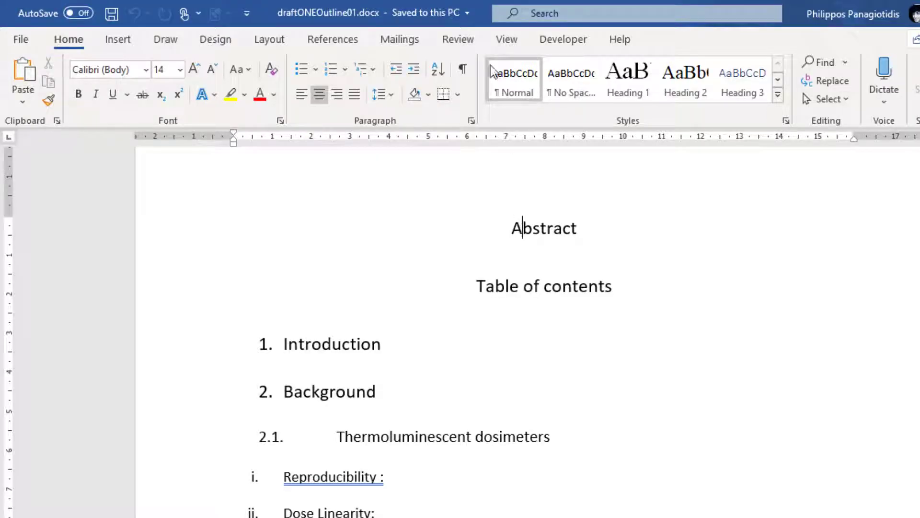
pyautogui.click(517, 42)
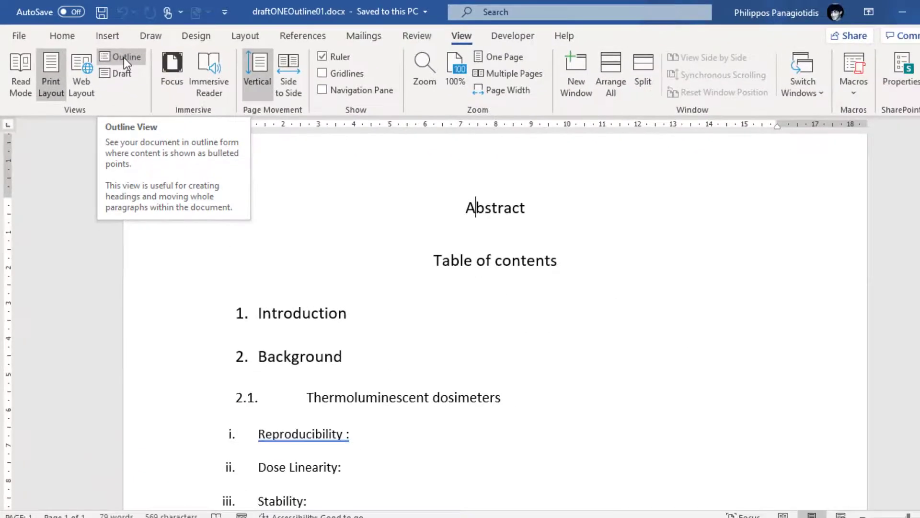
pyautogui.click(124, 57)
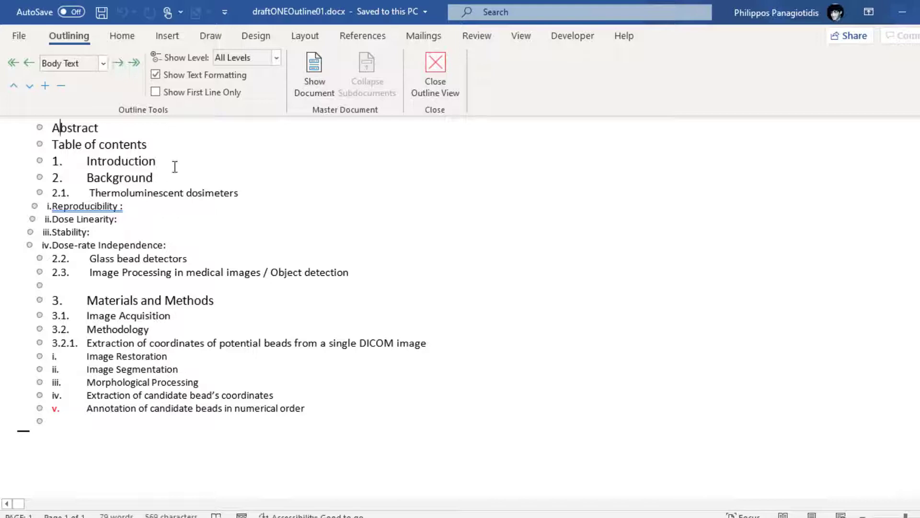
# Step: Make Abstract, Table of contents, Introduction, Background and Materials and Methods outline Level 1
pyautogui.click(175, 167)
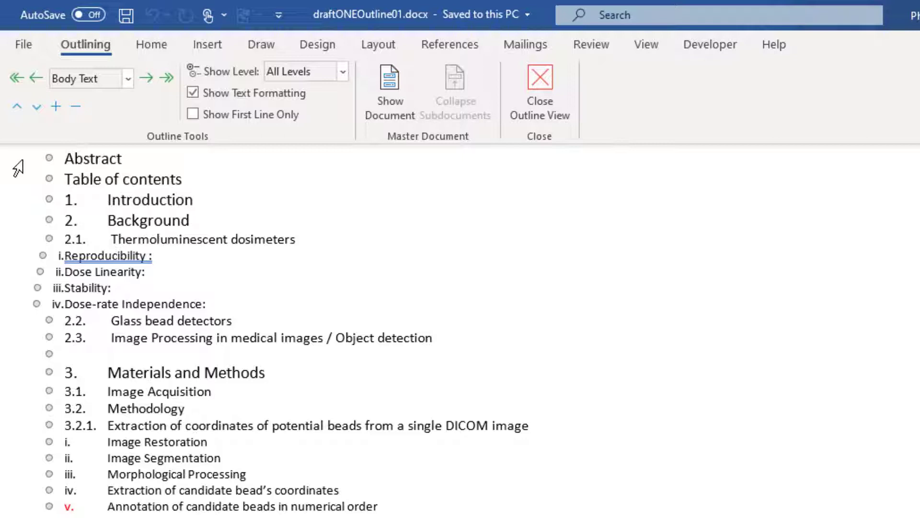
pyautogui.click(18, 165)
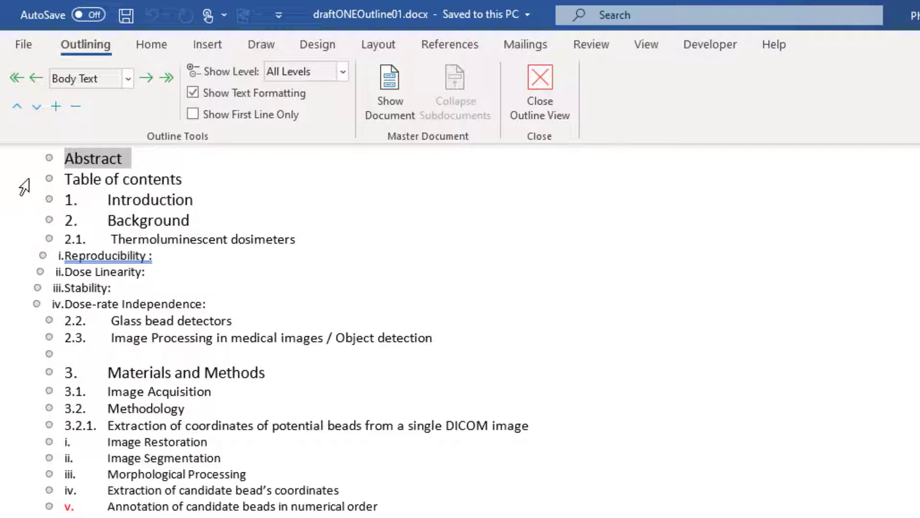
pyautogui.moveTo(24, 187); pyautogui.dragTo(36, 230)
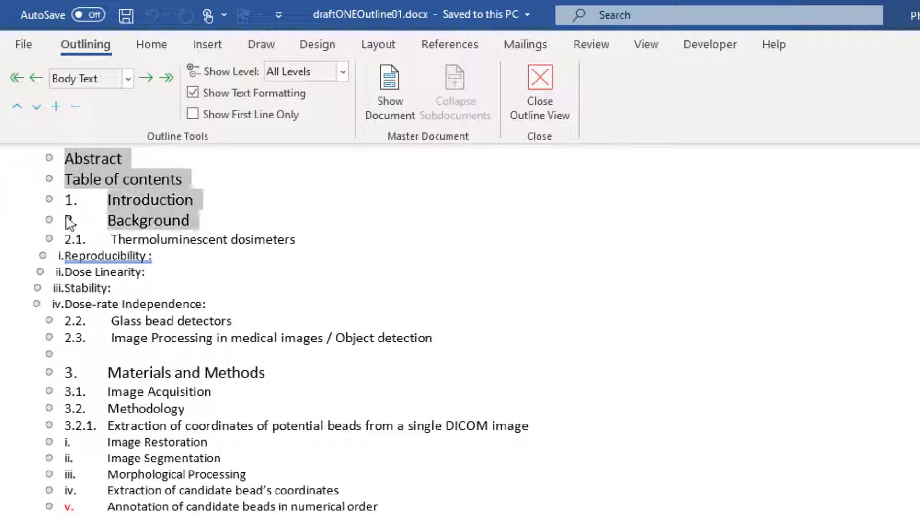
pyautogui.keyDown('ctrl'); pyautogui.click(10, 380); pyautogui.keyUp('ctrl')
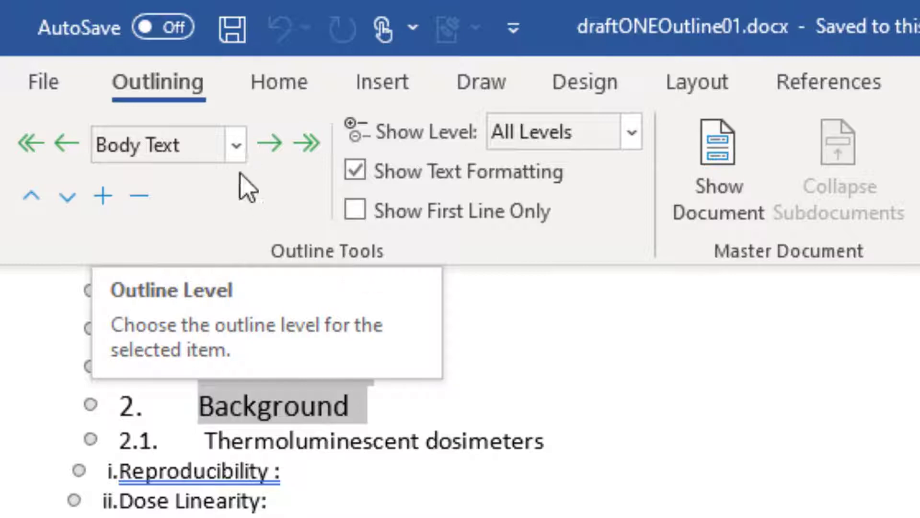
pyautogui.click(234, 145)
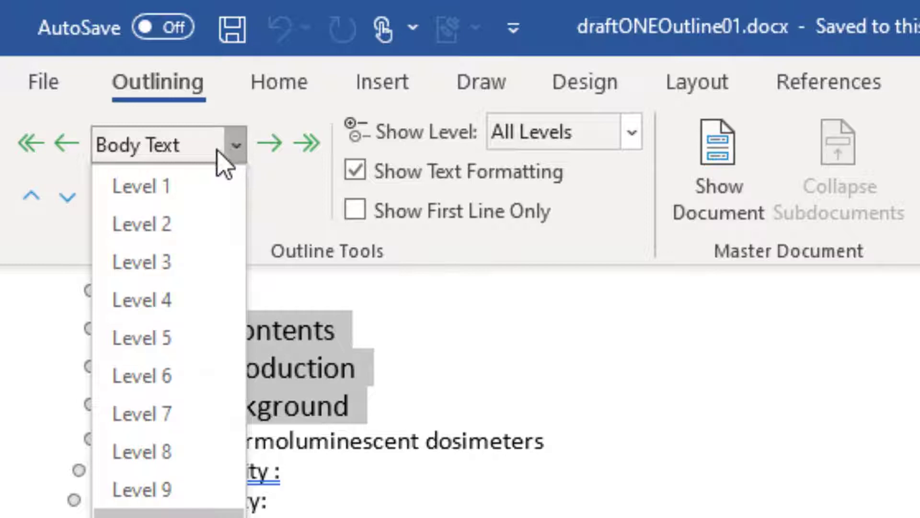
pyautogui.click(188, 191)
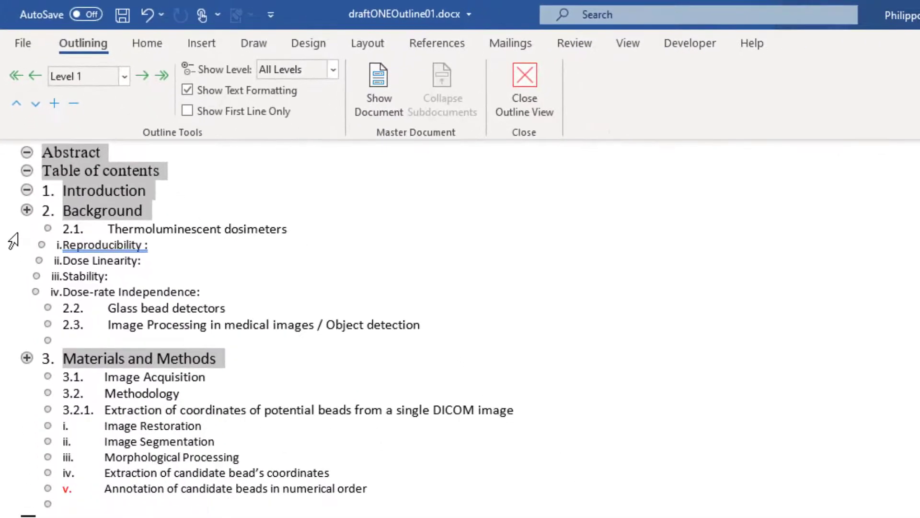
# Step: Set Thermoluminescent dosimeters, Glass bead detectors, Image Processing, Image Acquisition, Methodology and DICOM extraction to Level 2
pyautogui.click(18, 234)
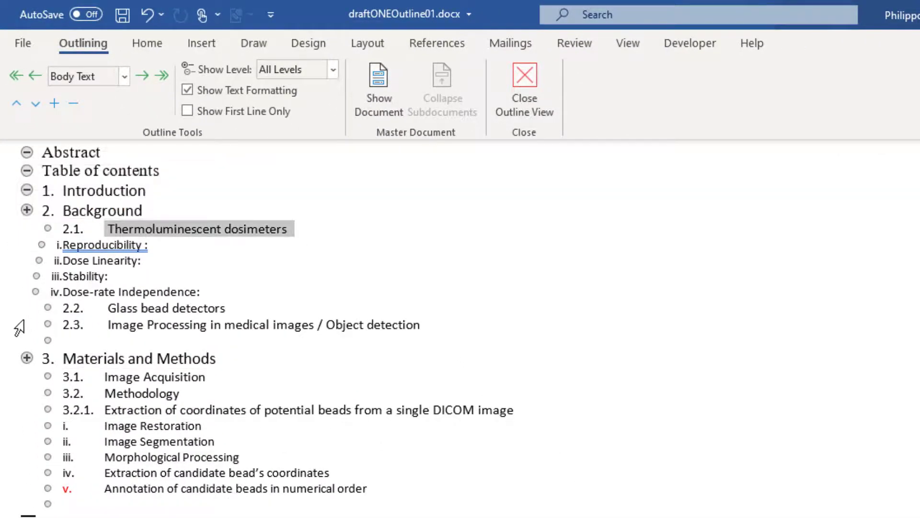
pyautogui.keyDown('ctrl'); pyautogui.click(13, 311); pyautogui.keyUp('ctrl')
pyautogui.keyDown('ctrl'); pyautogui.click(11, 325); pyautogui.keyUp('ctrl')
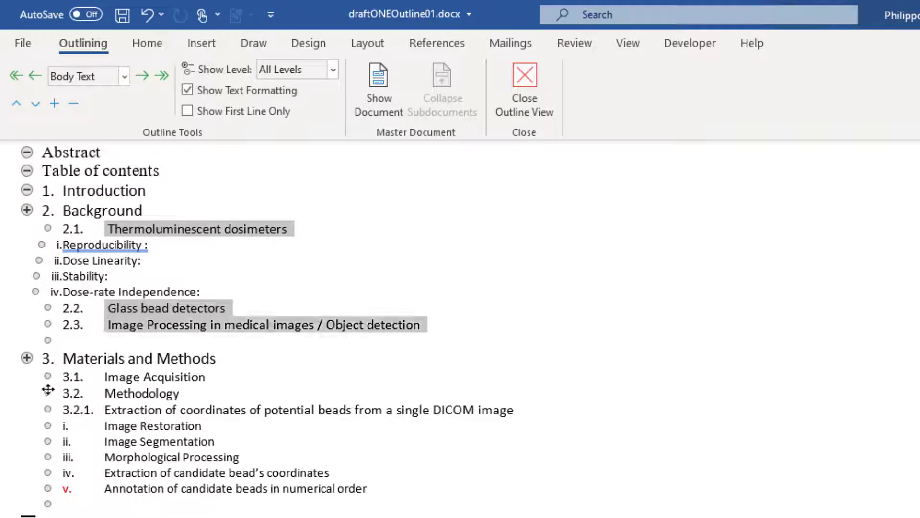
pyautogui.keyDown('ctrl'); pyautogui.click(6, 382); pyautogui.keyUp('ctrl')
pyautogui.keyDown('ctrl'); pyautogui.click(7, 395); pyautogui.keyUp('ctrl')
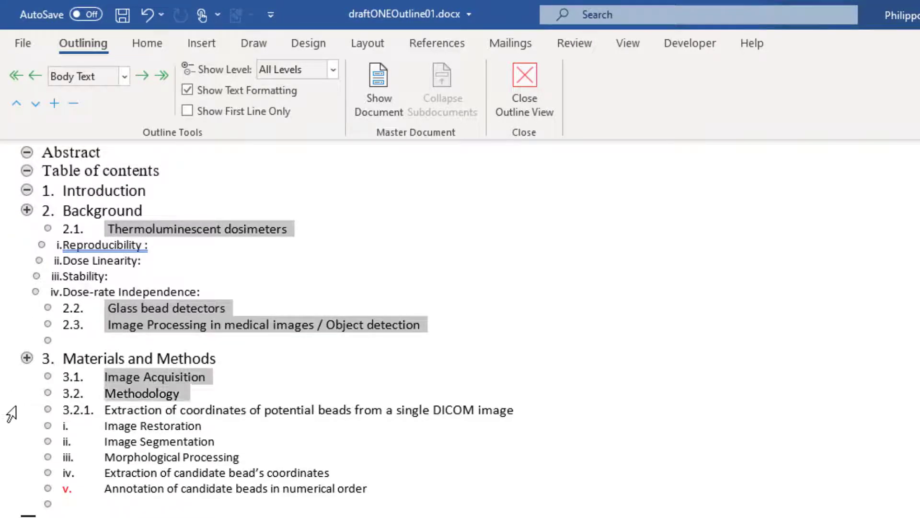
pyautogui.keyDown('ctrl'); pyautogui.click(10, 415); pyautogui.keyUp('ctrl')
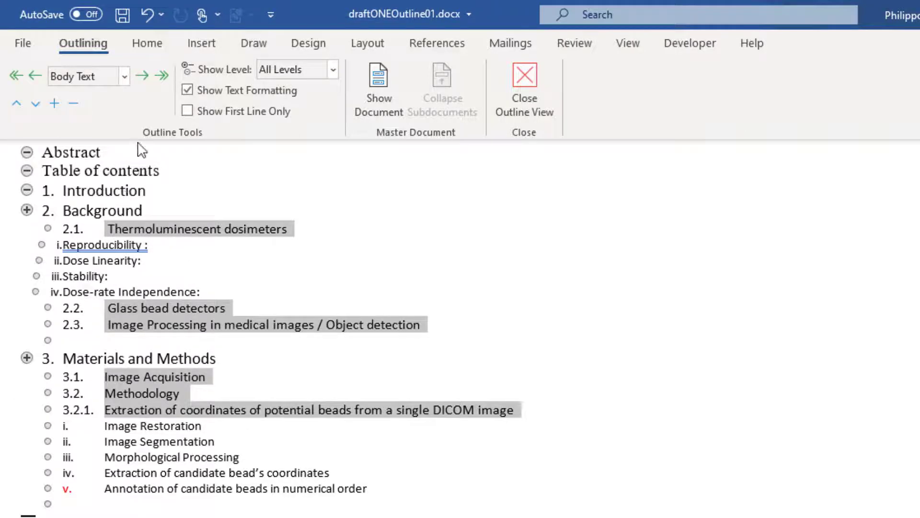
pyautogui.click(125, 79)
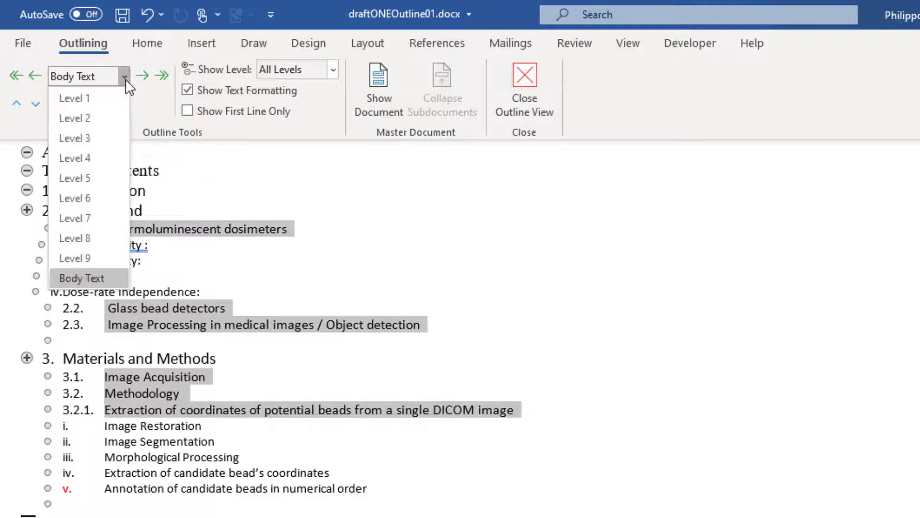
pyautogui.click(94, 118)
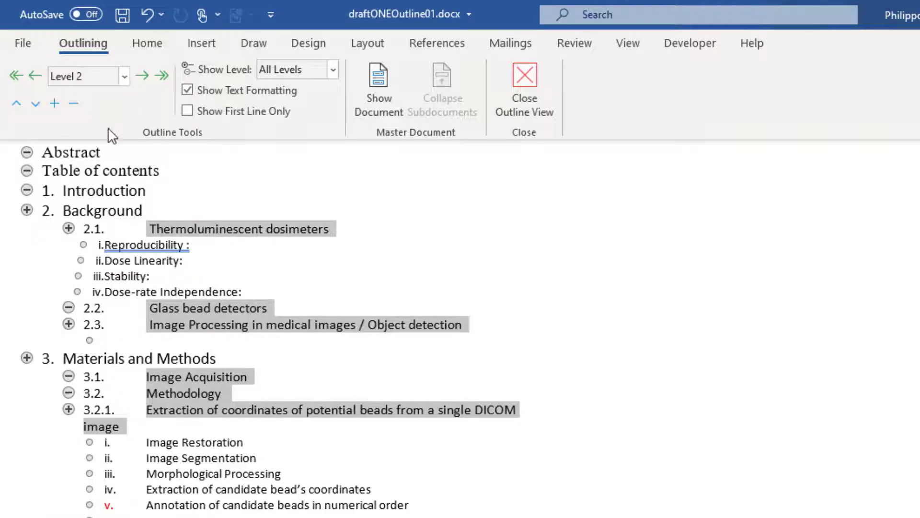
# Step: Set Reproducibility through Dose-rate Independence and Image Restoration through Annotation to outline Level 3
pyautogui.moveTo(38, 244); pyautogui.dragTo(35, 290)
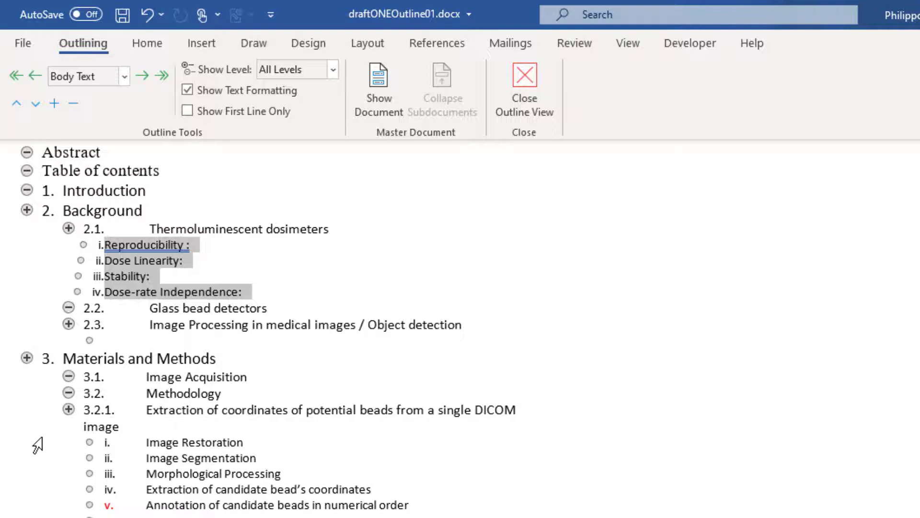
pyautogui.moveTo(34, 443); pyautogui.dragTo(28, 506)
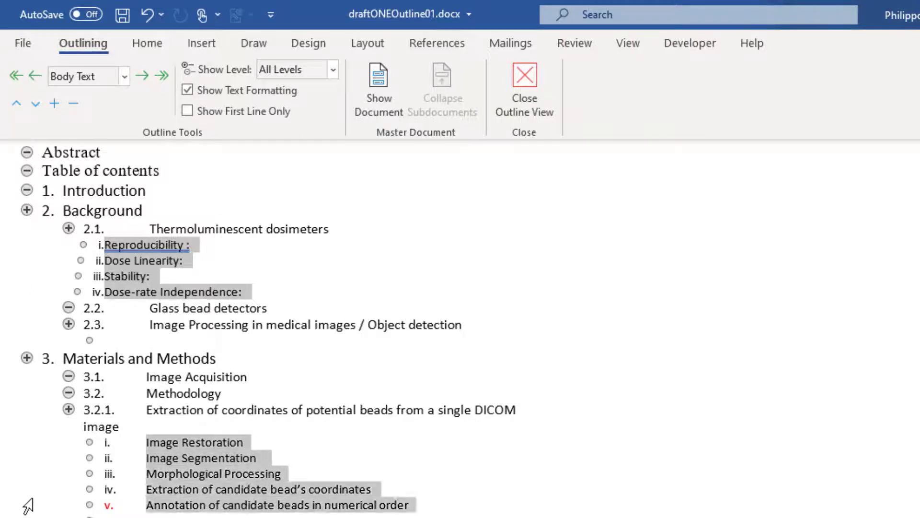
pyautogui.click(124, 78)
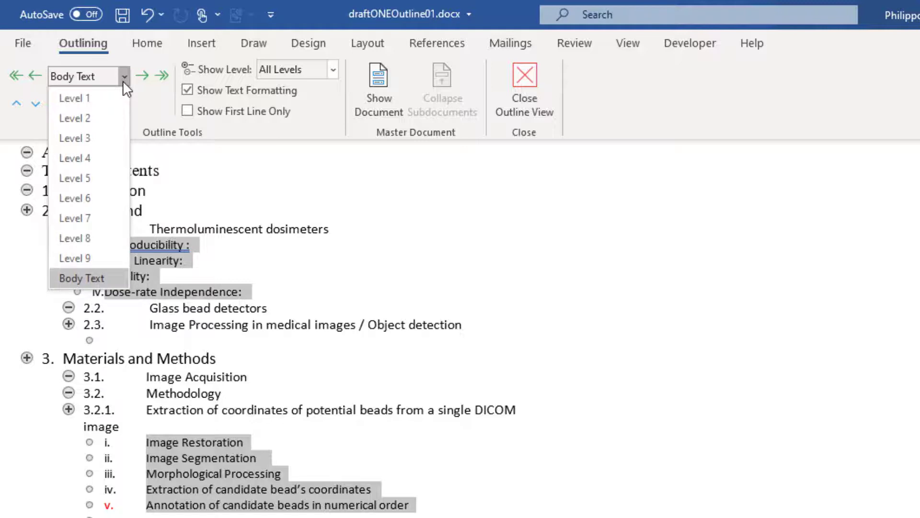
pyautogui.click(94, 140)
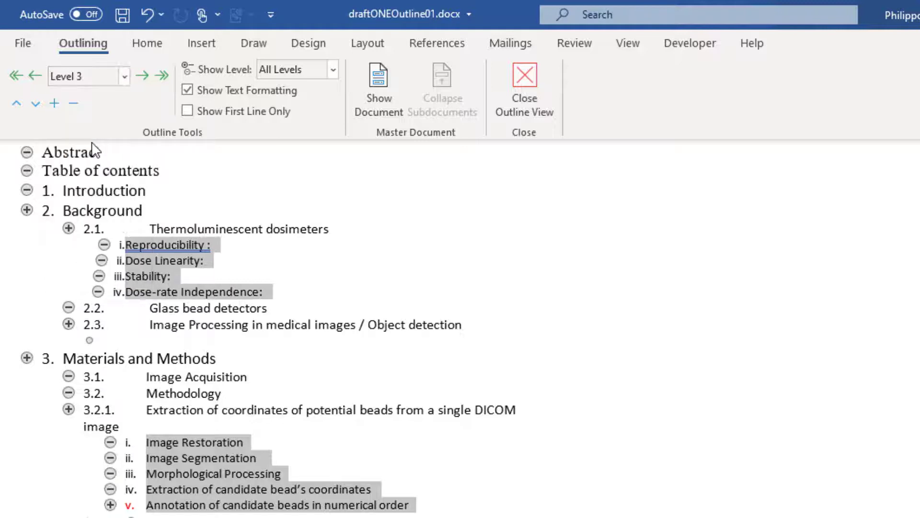
pyautogui.click(239, 308)
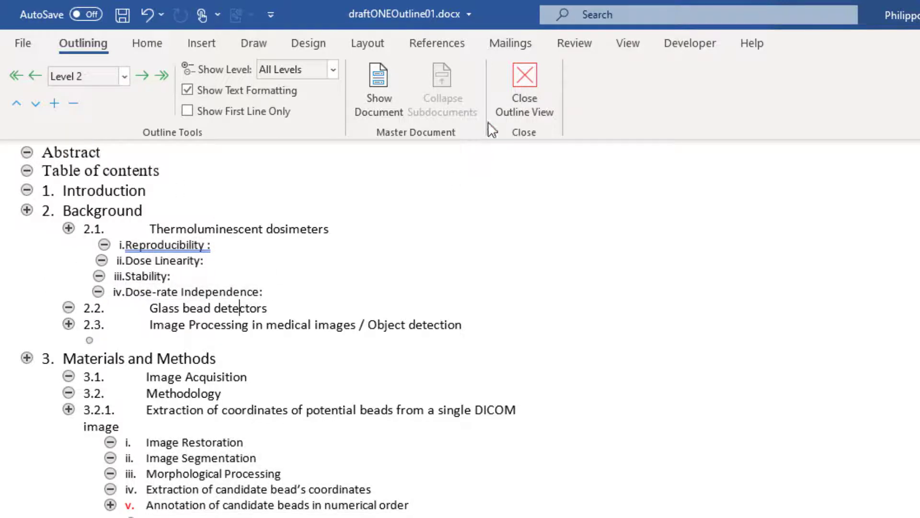
# Step: Close Outline View, then close Word with Ctrl+W, saving the outline document
pyautogui.click(527, 93)
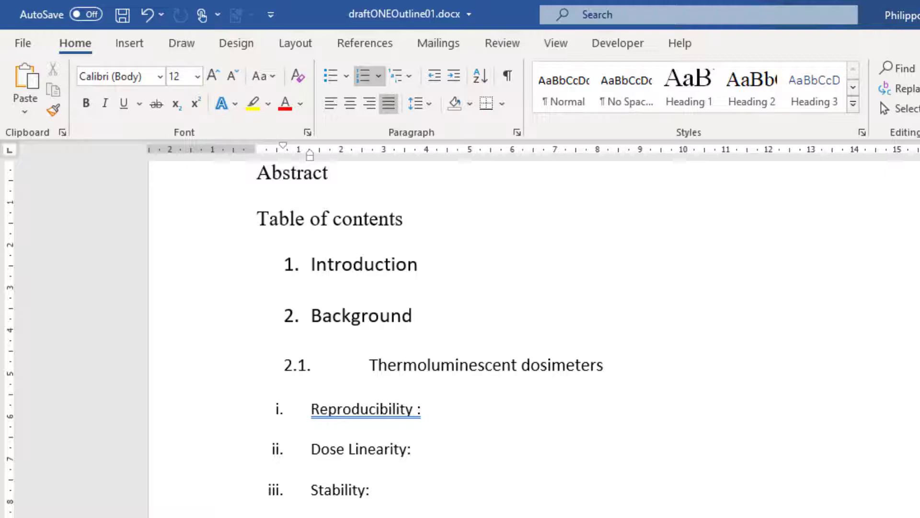
pyautogui.hotkey('ctrl', 'w')
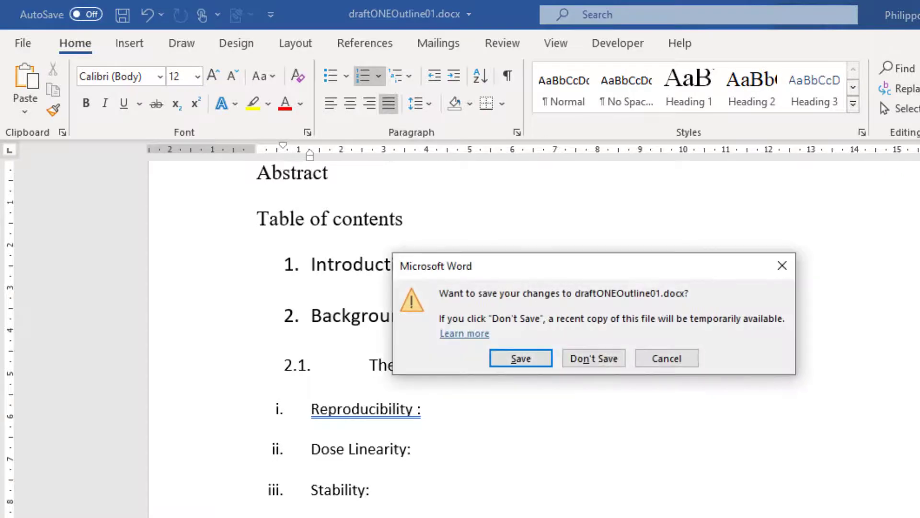
pyautogui.click(528, 355)
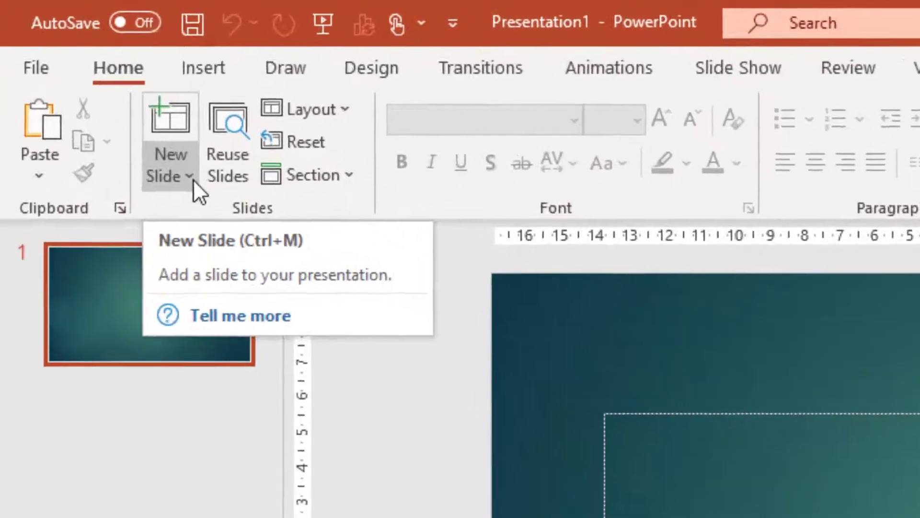
# Step: Choose Slides from Outline from the Home tab's New Slide dropdown
pyautogui.click(102, 95)
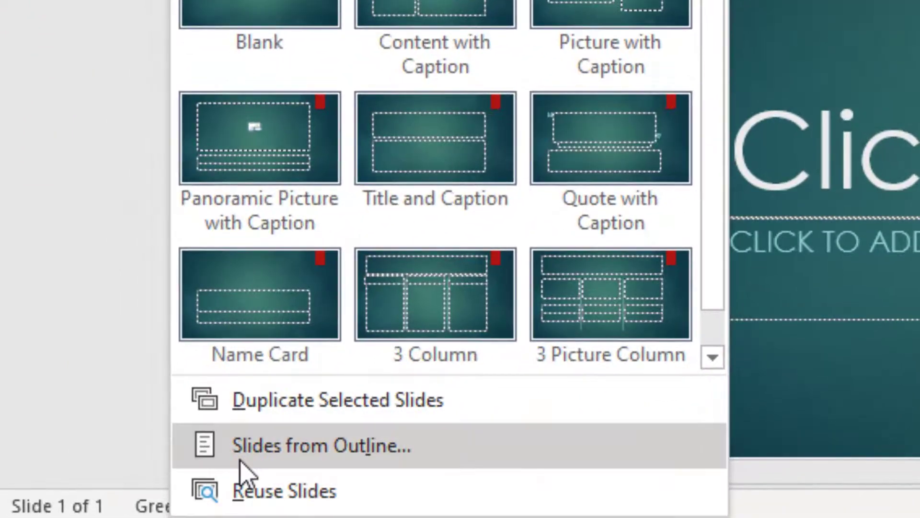
pyautogui.click(334, 459)
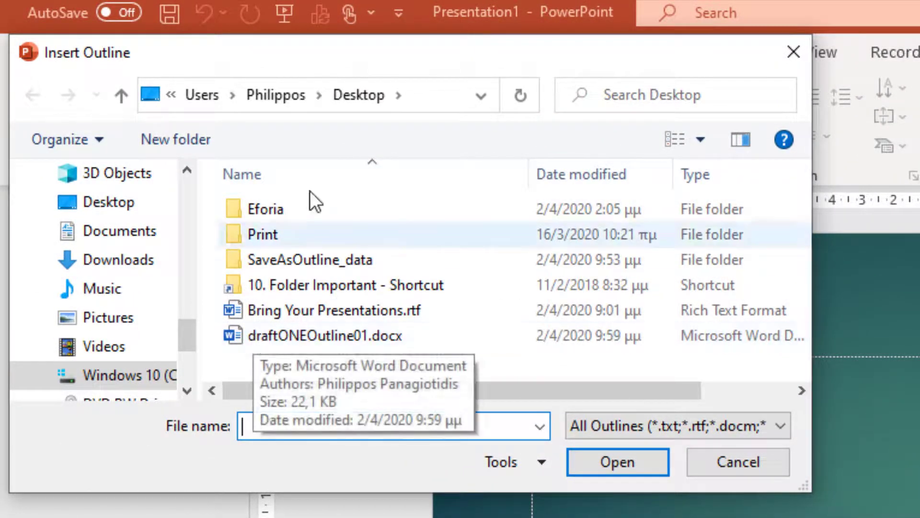
# Step: Select draftONEOutline01.docx and insert it as the presentation's outline
pyautogui.click(290, 335)
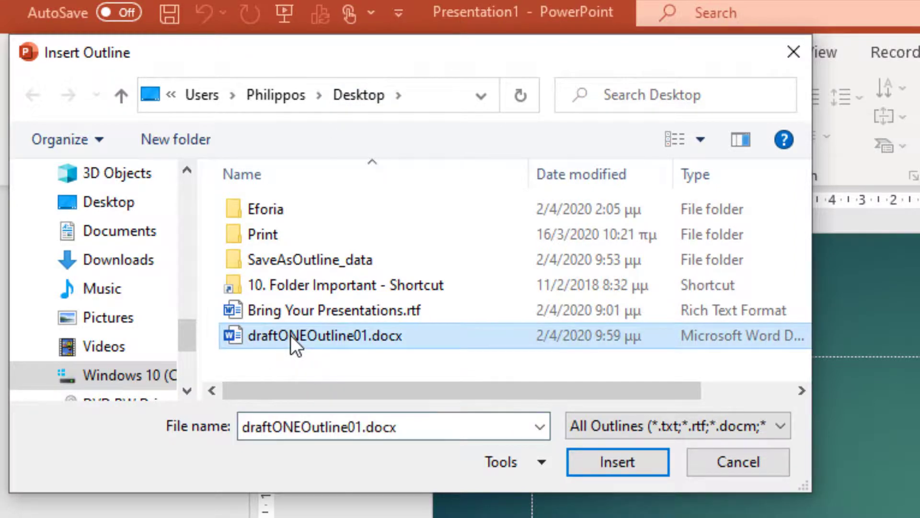
pyautogui.click(618, 462)
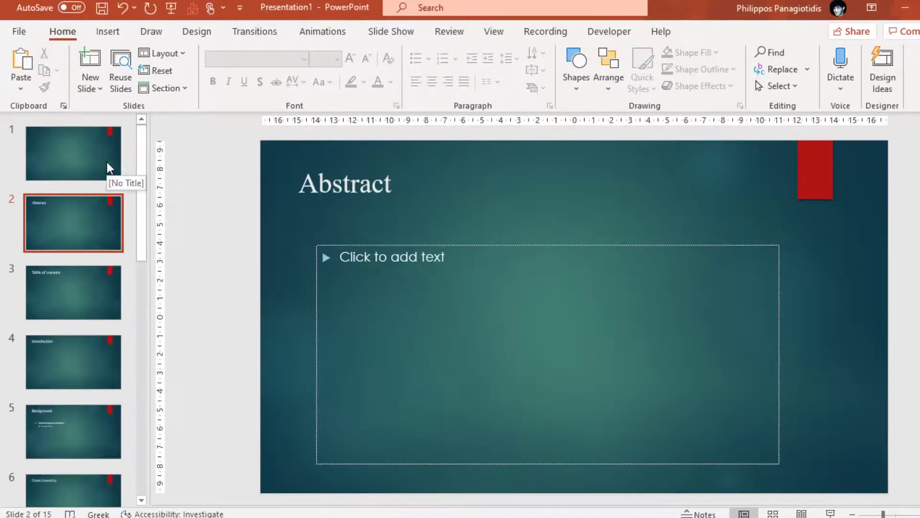
# Step: Review the first slides: untitled, Abstract, Table of contents, Introduction and Background
pyautogui.click(104, 162)
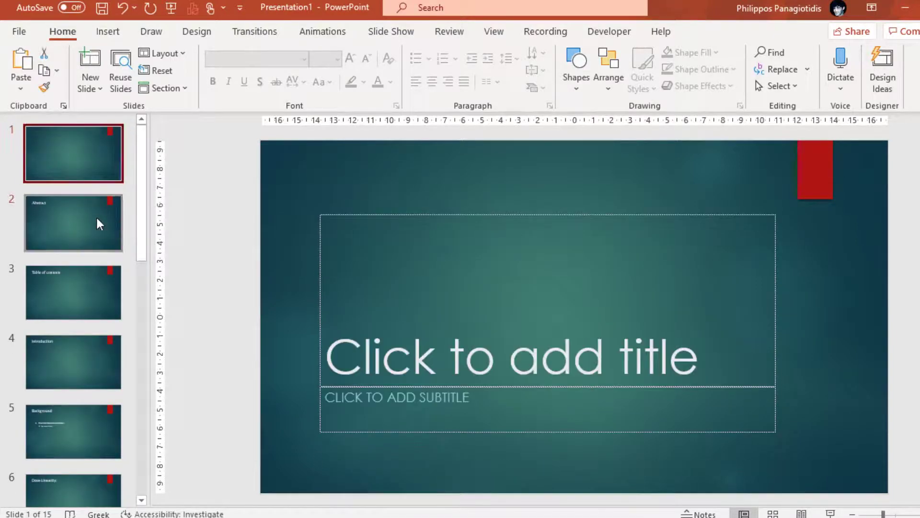
pyautogui.click(94, 223)
pyautogui.click(86, 307)
pyautogui.click(87, 338)
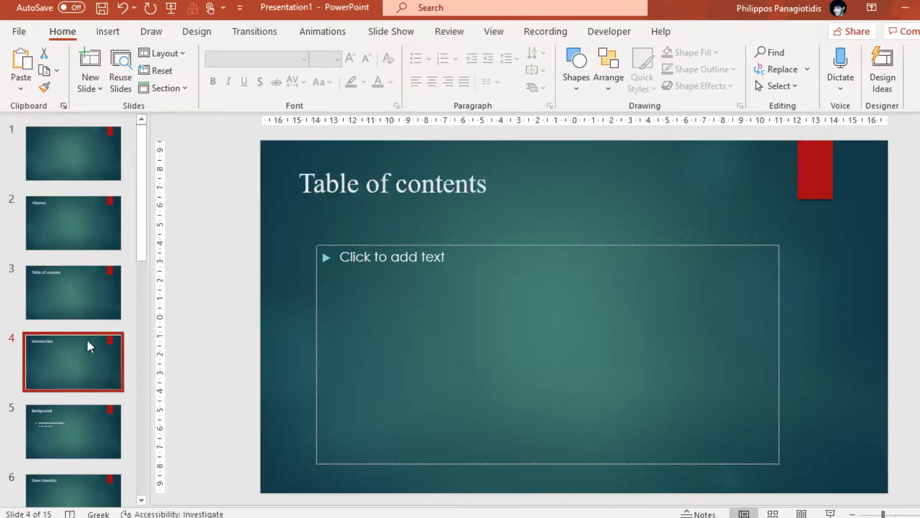
pyautogui.click(93, 403)
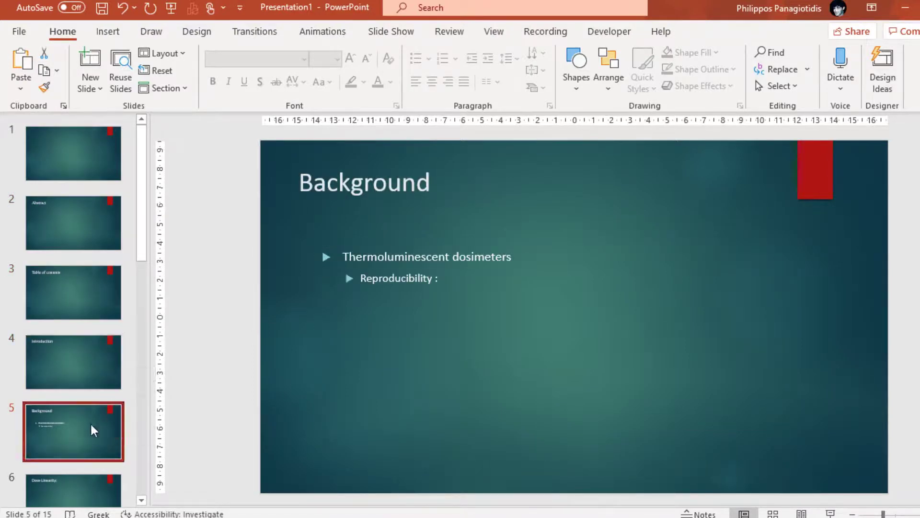
# Step: Review the remaining slides from Dose Linearity through slide 15, Annotation of candidate beads
pyautogui.scroll(-2, 91, 424)
pyautogui.click(81, 440)
pyautogui.scroll(-1, 91, 403)
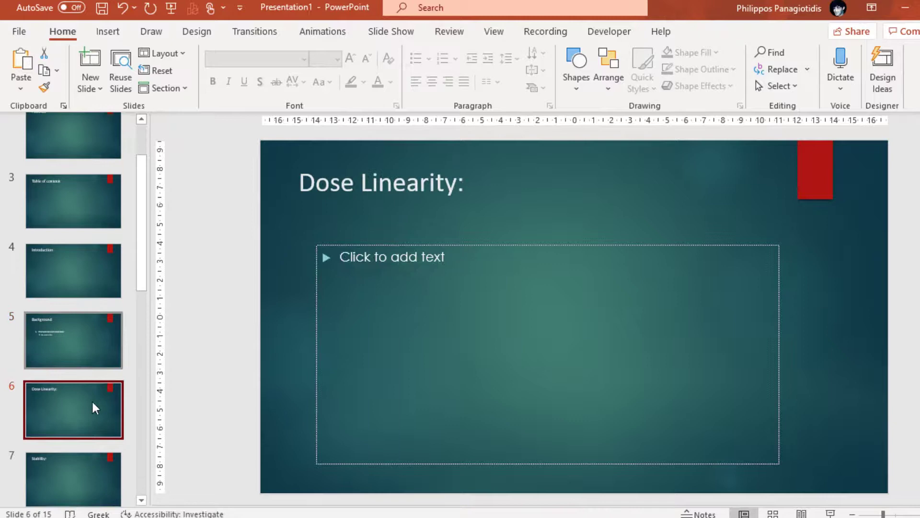
pyautogui.click(85, 458)
pyautogui.scroll(-3, 89, 369)
pyautogui.click(94, 418)
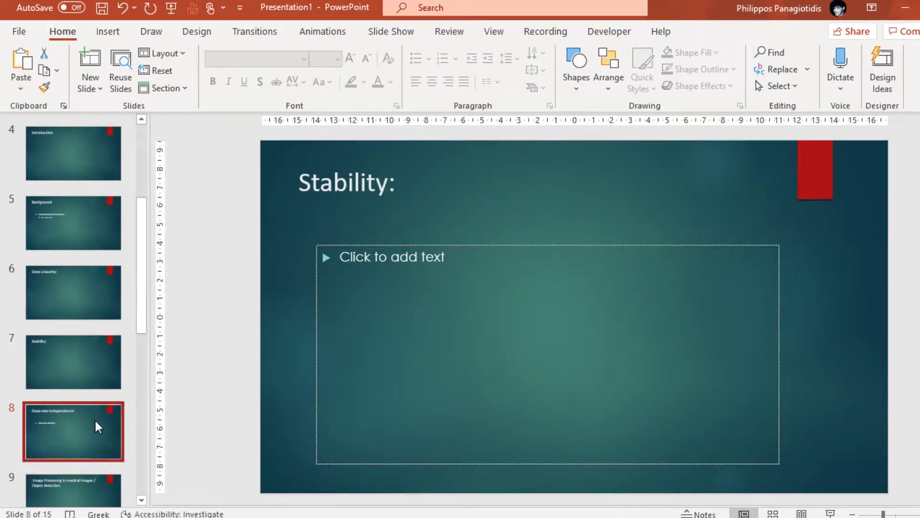
pyautogui.scroll(-2, 93, 413)
pyautogui.click(88, 454)
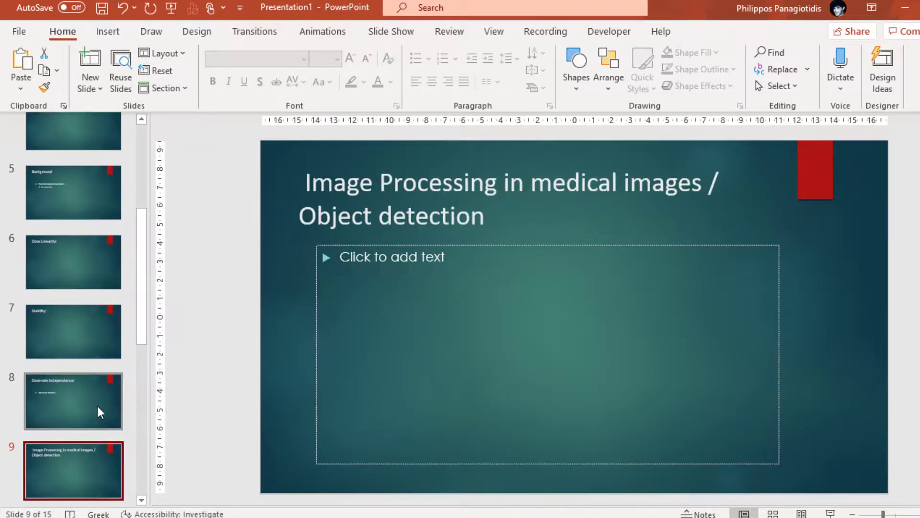
pyautogui.scroll(-3, 97, 406)
pyautogui.scroll(-5, 97, 406)
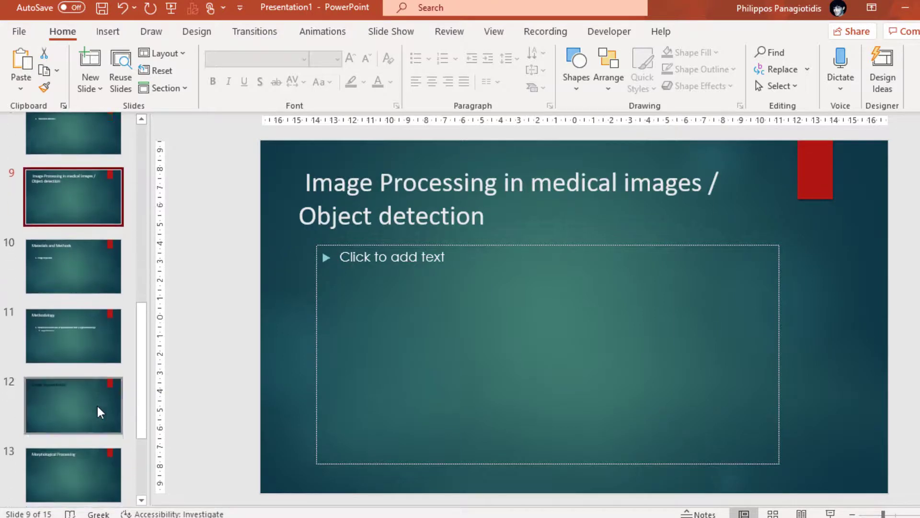
pyautogui.click(87, 356)
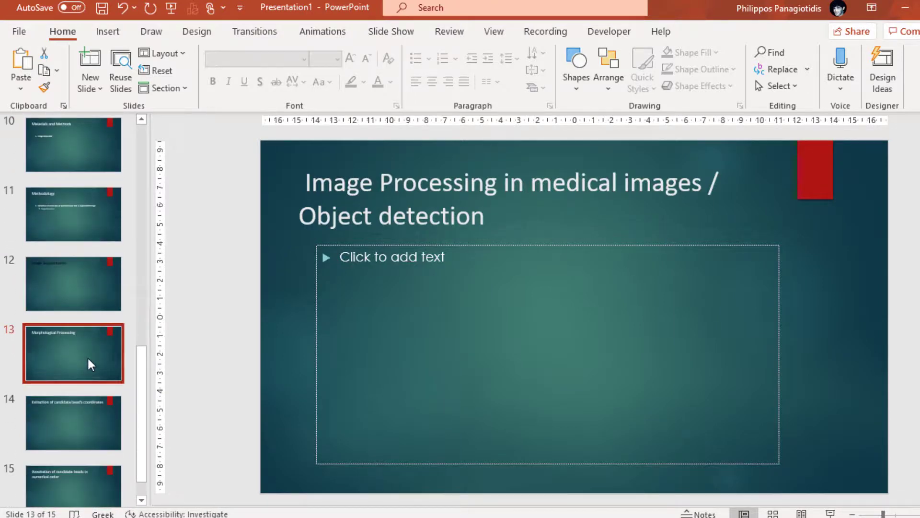
pyautogui.click(72, 424)
pyautogui.scroll(-1, 75, 369)
pyautogui.click(93, 435)
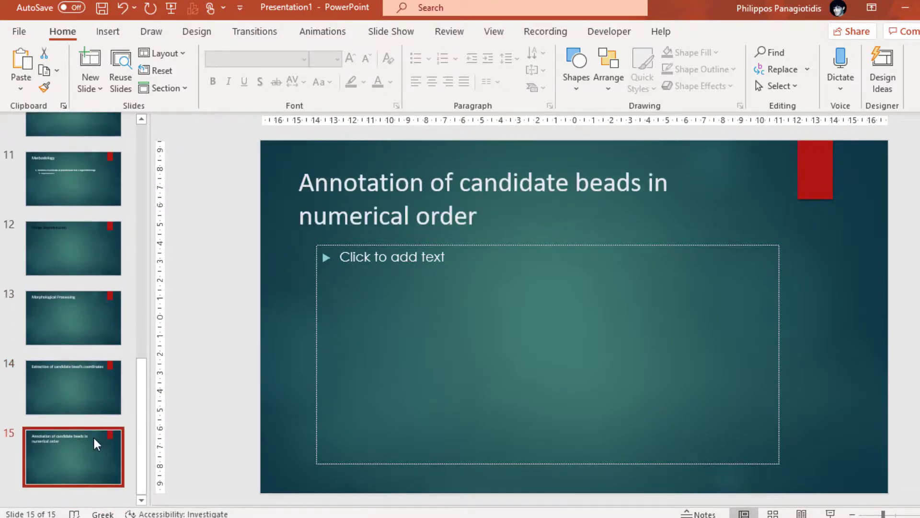